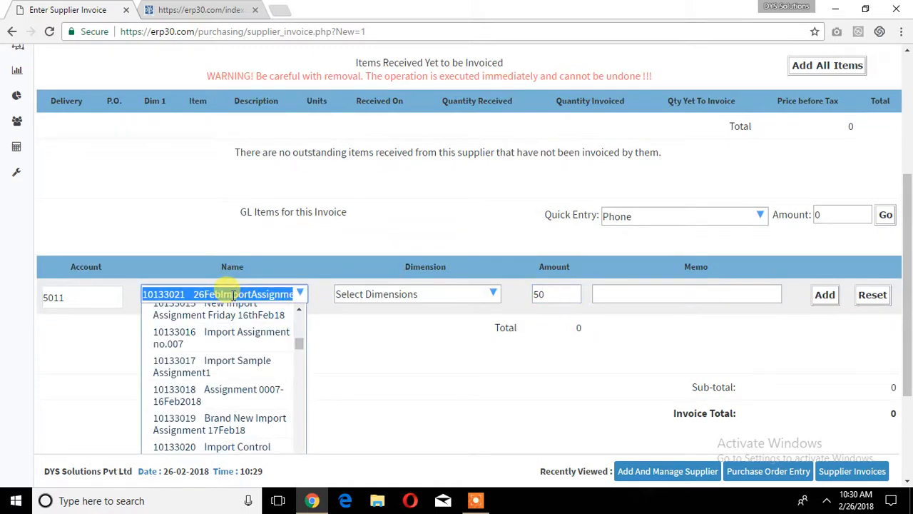
Step: Add a GL item of 500,000 to the 26FebImportAssignment account and enter the supplier invoice
{"action": "left_click", "coordinate": [428, 354]}
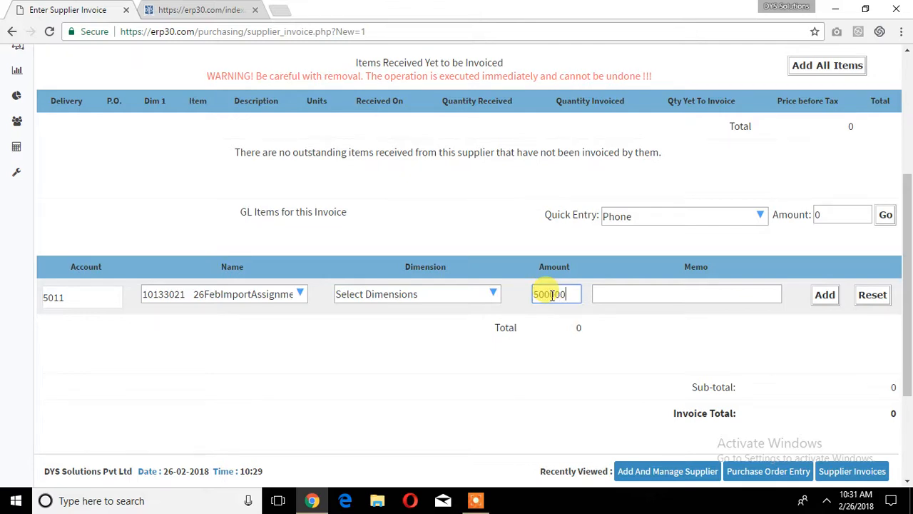
{"action": "left_click", "coordinate": [824, 305]}
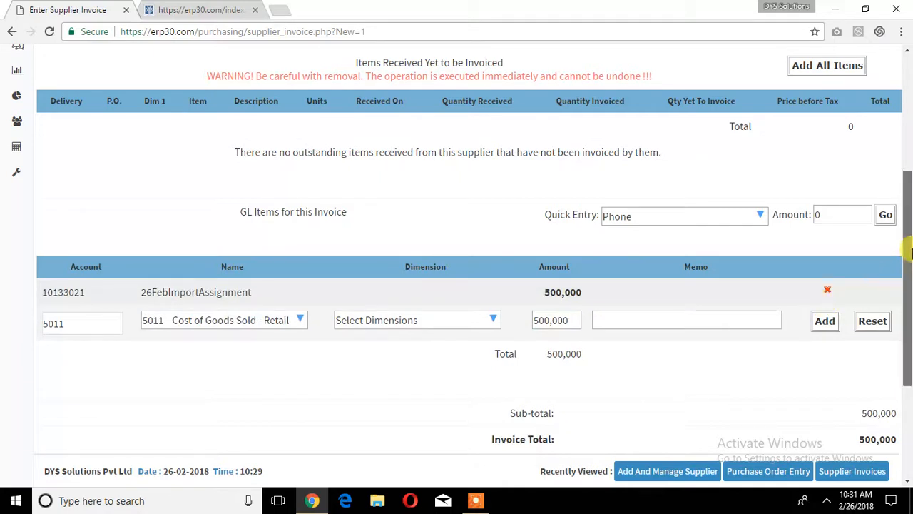
{"action": "scroll", "coordinate": [910, 288], "scroll_direction": "down", "scroll_amount": 3}
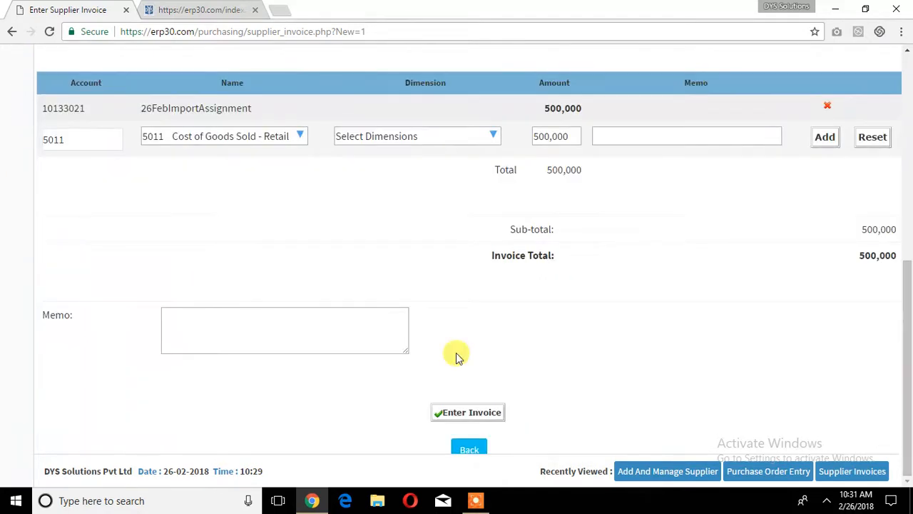
{"action": "left_click", "coordinate": [461, 414]}
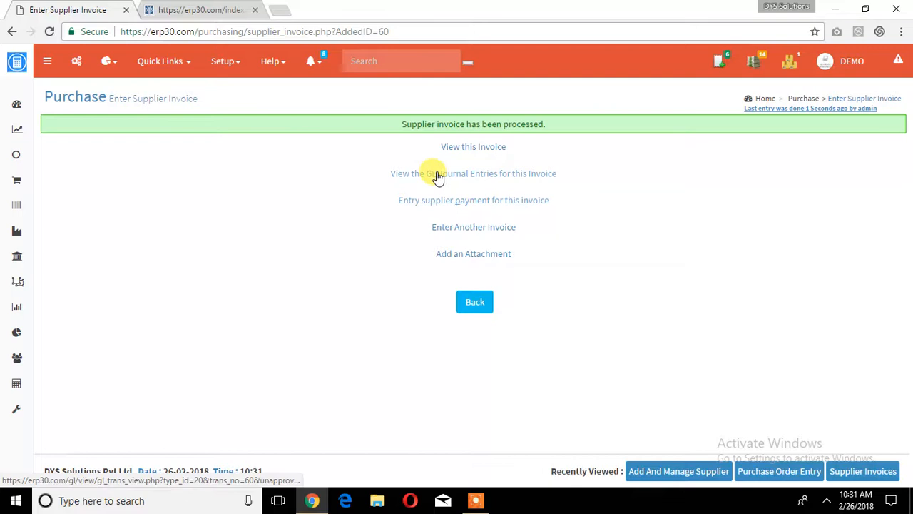
Step: Review the GL journal entries of the processed supplier invoice and close their window
{"action": "left_click", "coordinate": [437, 175]}
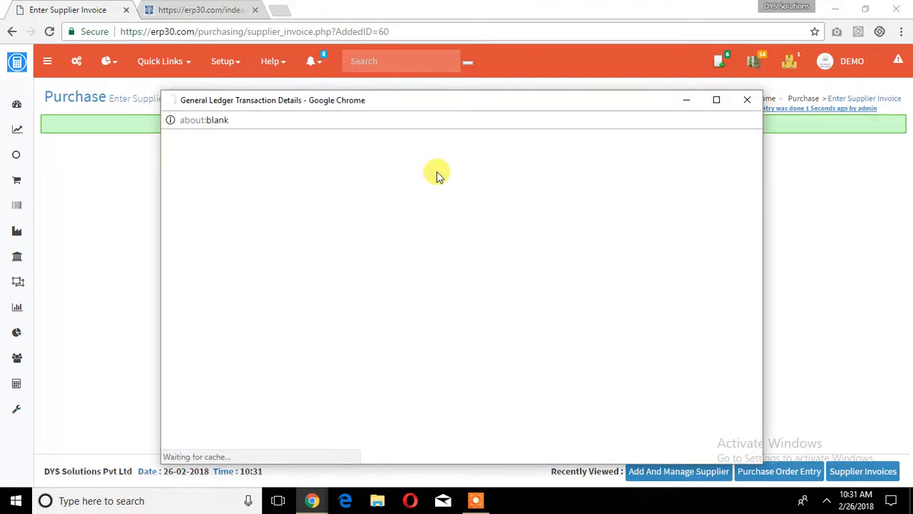
{"action": "left_click_drag", "start_coordinate": [755, 206], "coordinate": [754, 359]}
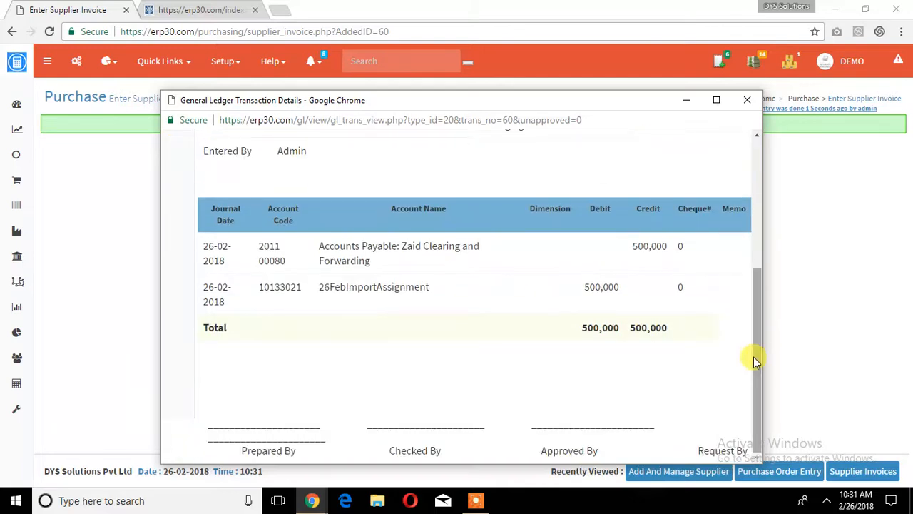
{"action": "left_click", "coordinate": [744, 101]}
{"action": "left_click", "coordinate": [475, 501]}
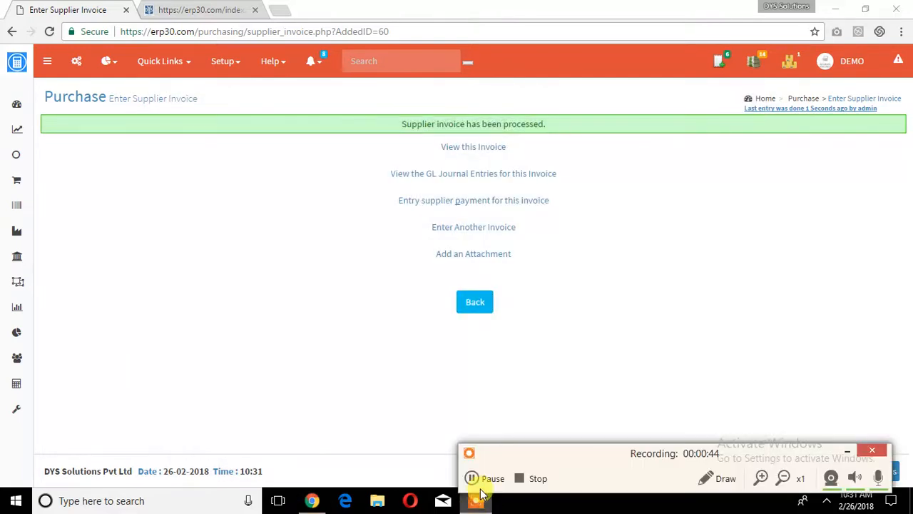
{"action": "left_click", "coordinate": [497, 482]}
{"action": "left_click", "coordinate": [474, 479]}
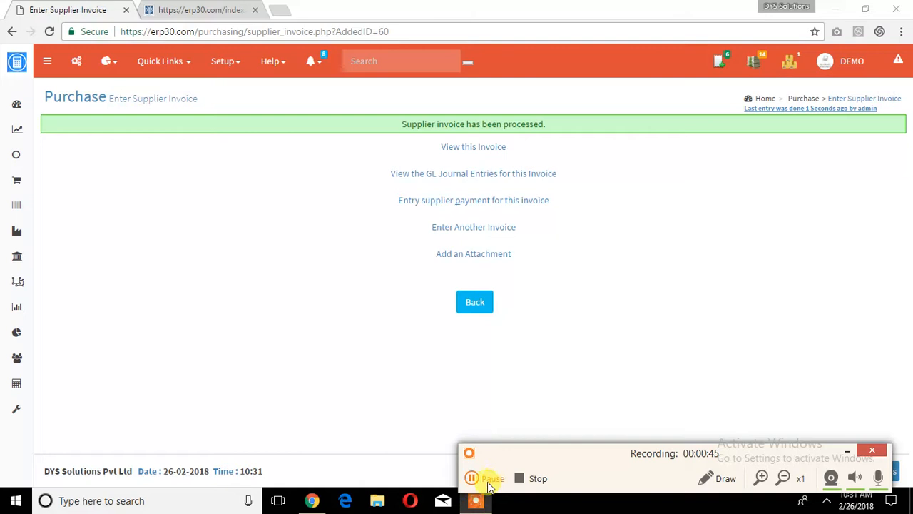
Step: Enter a payment to Zaid Clearing and Forwarding from the Payroll bank account, allocating the supplier invoice's full 500,000
{"action": "left_click", "coordinate": [16, 182]}
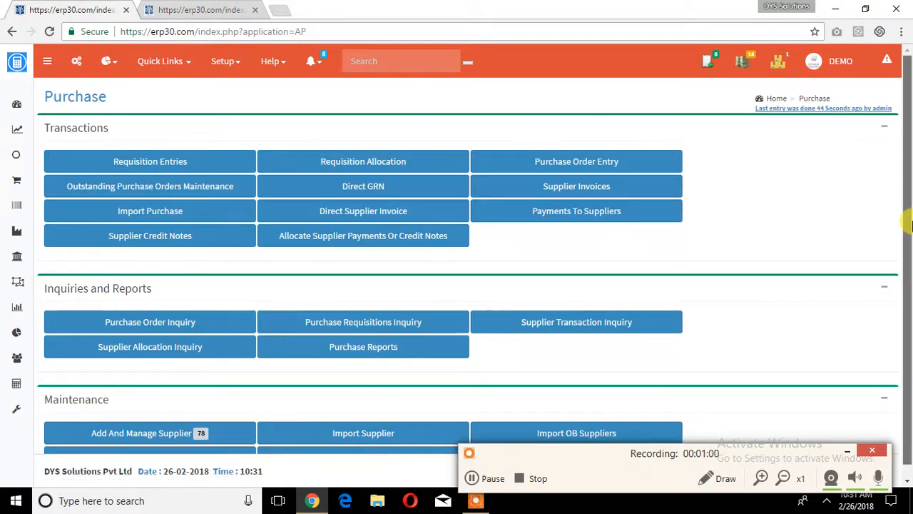
{"action": "left_click", "coordinate": [560, 208]}
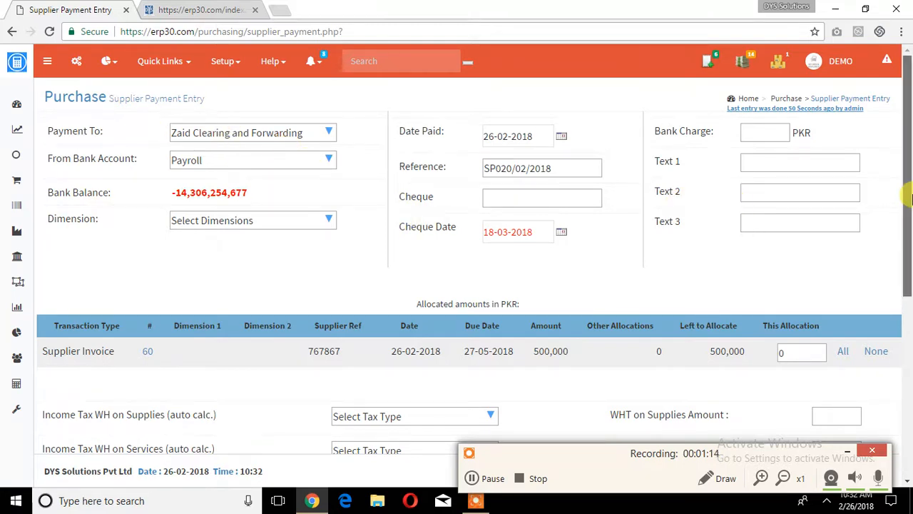
{"action": "scroll", "coordinate": [909, 199], "scroll_direction": "down", "scroll_amount": 1}
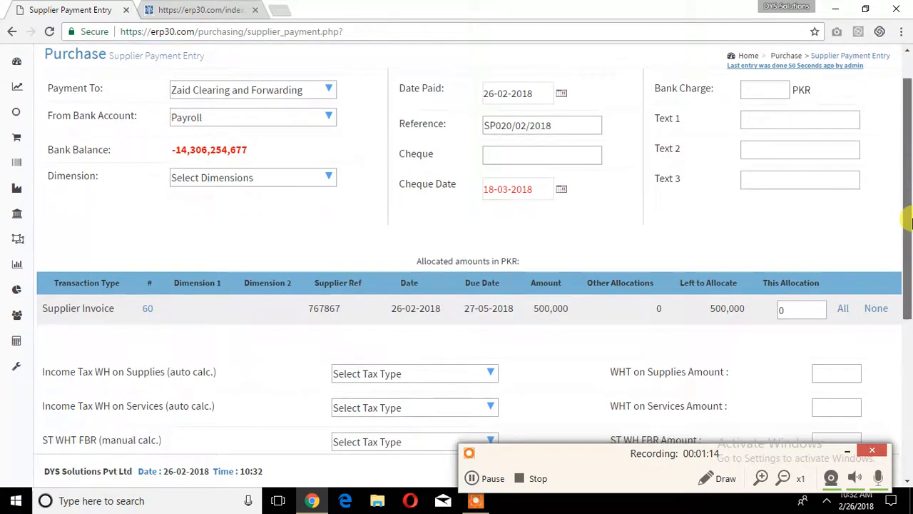
{"action": "left_click", "coordinate": [845, 309]}
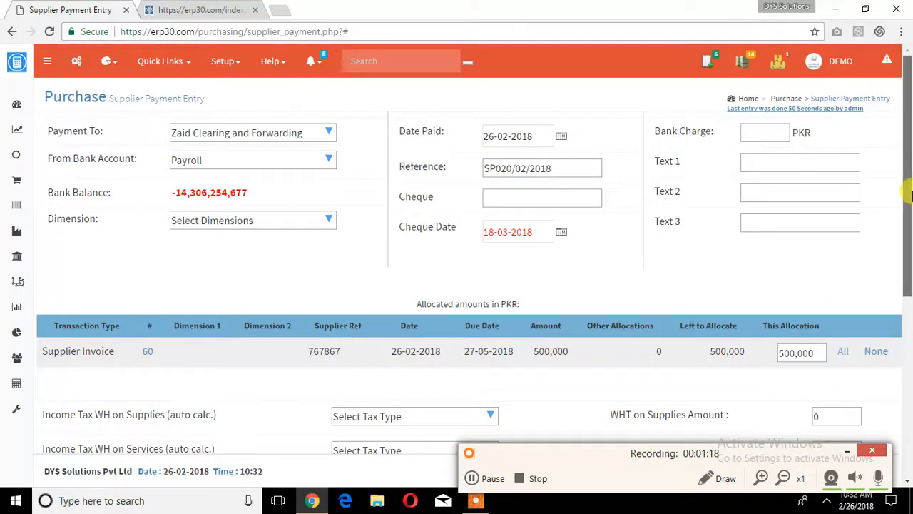
{"action": "scroll", "coordinate": [911, 193], "scroll_direction": "down", "scroll_amount": 5}
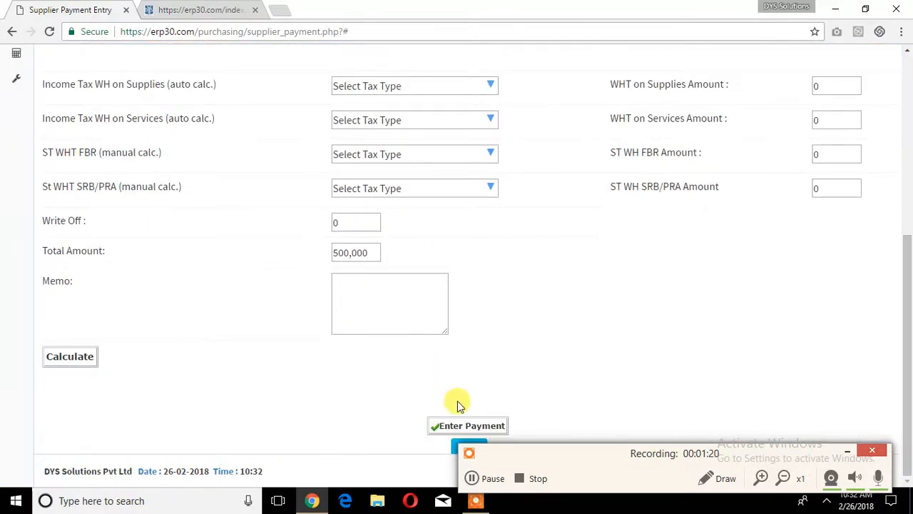
{"action": "left_click", "coordinate": [464, 424]}
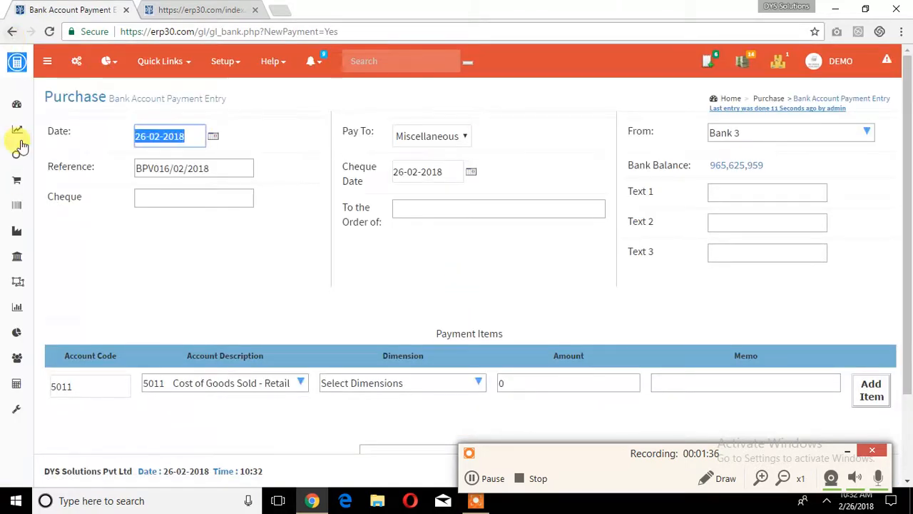
Step: Open a new supplier payment entry and choose the USD import supplier as the payee
{"action": "left_click", "coordinate": [16, 180]}
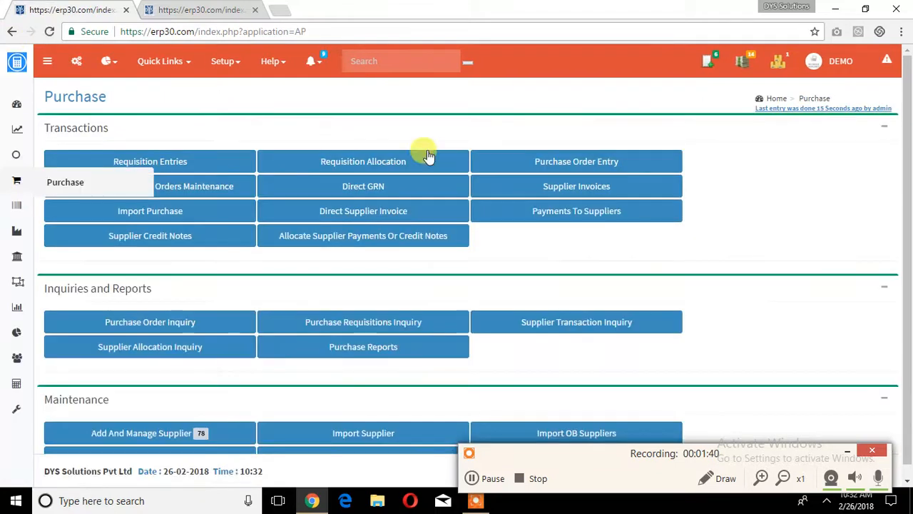
{"action": "left_click", "coordinate": [580, 219]}
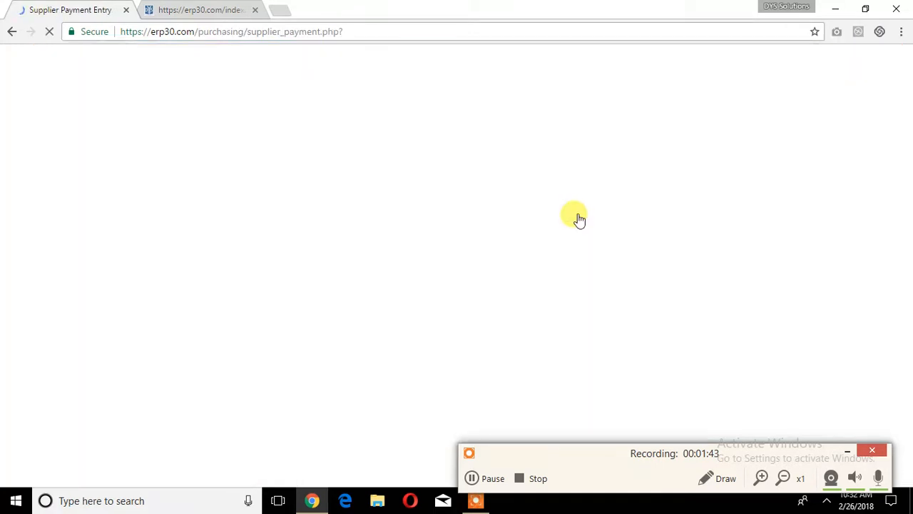
{"action": "left_click", "coordinate": [309, 134]}
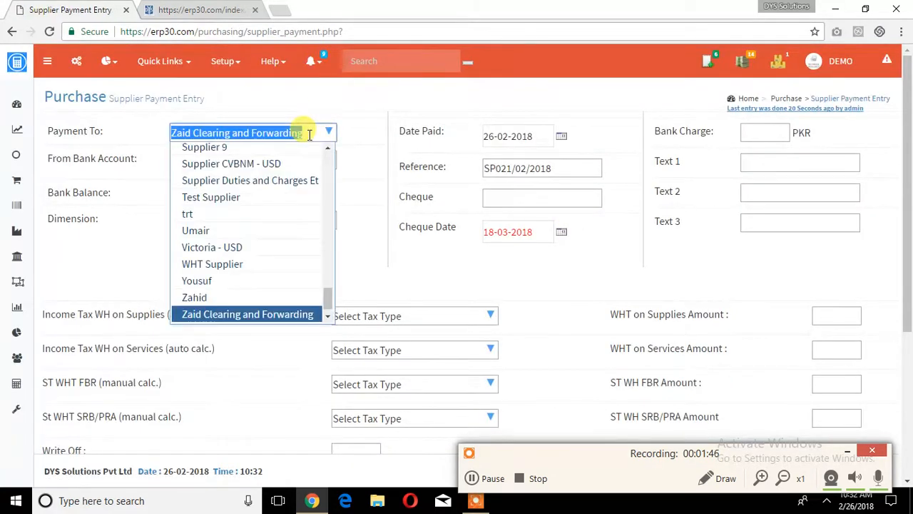
{"action": "type", "text": "har"}
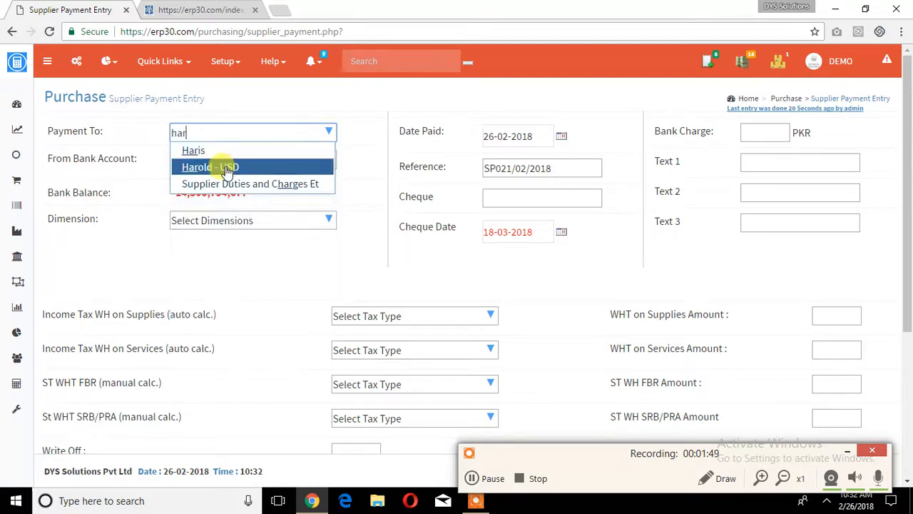
{"action": "left_click", "coordinate": [226, 166]}
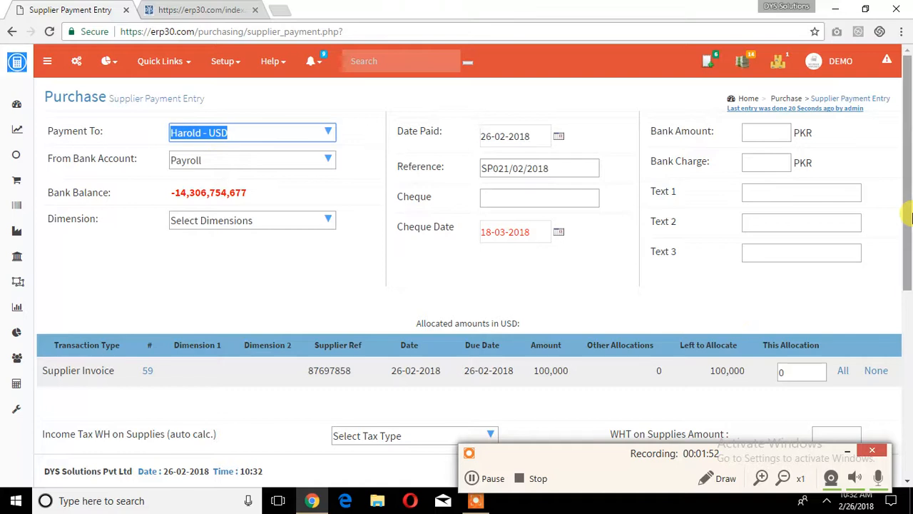
Step: Allocate the full 100,000 USD invoice, set the bank amount to 11200000 PKR and enter the payment
{"action": "scroll", "coordinate": [910, 218], "scroll_direction": "down", "scroll_amount": 2}
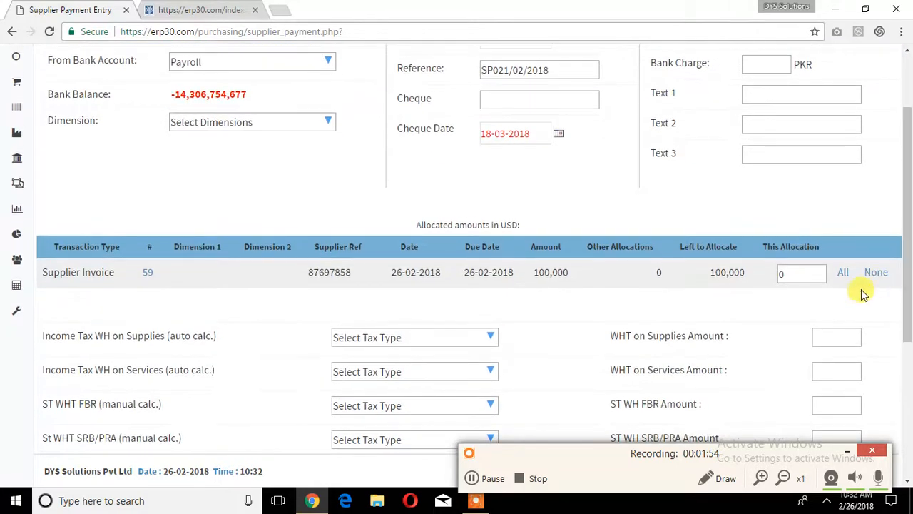
{"action": "left_click", "coordinate": [844, 275]}
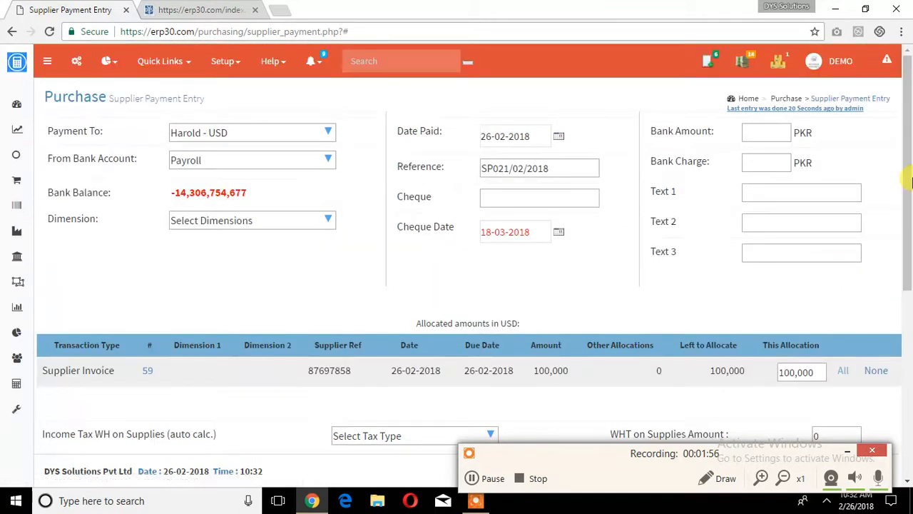
{"action": "left_click_drag", "start_coordinate": [910, 163], "coordinate": [910, 137]}
{"action": "left_click", "coordinate": [755, 137]}
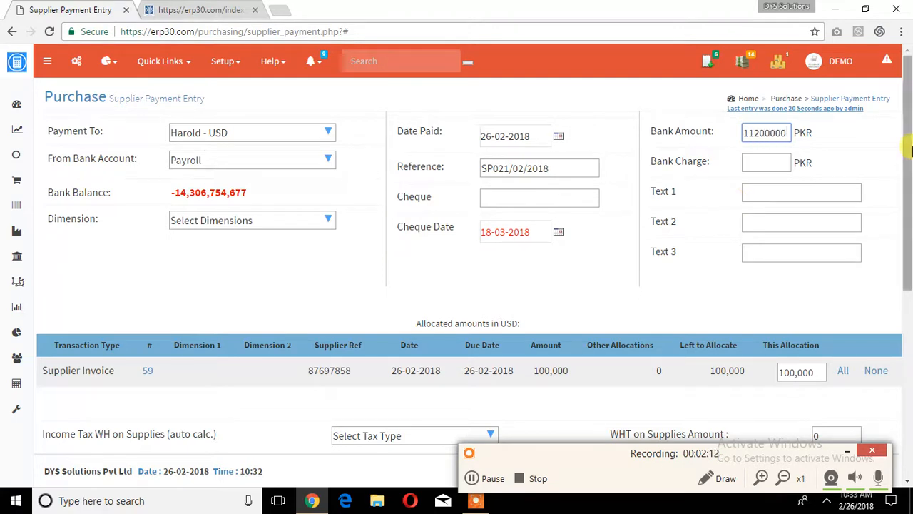
{"action": "left_click_drag", "start_coordinate": [908, 146], "coordinate": [899, 343]}
{"action": "left_click", "coordinate": [462, 432]}
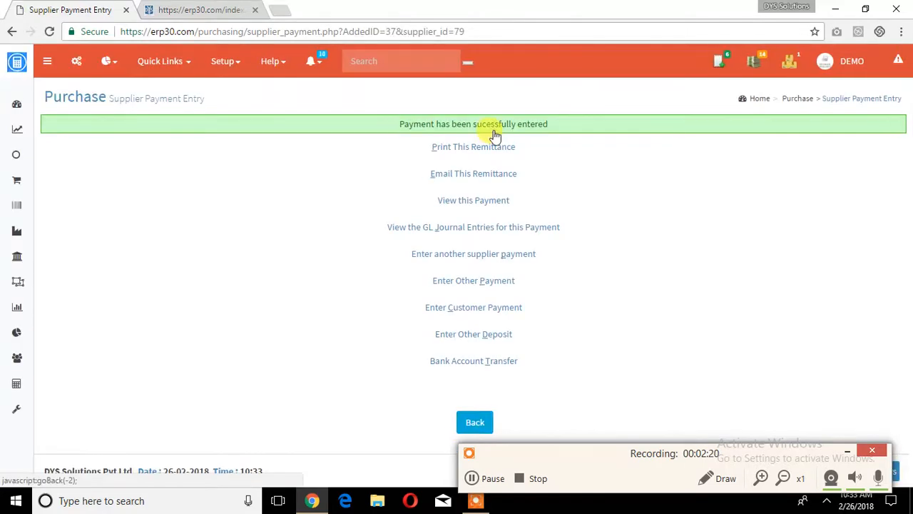
Step: Review the GL journal entries of the USD supplier payment and close their window
{"action": "left_click", "coordinate": [476, 228]}
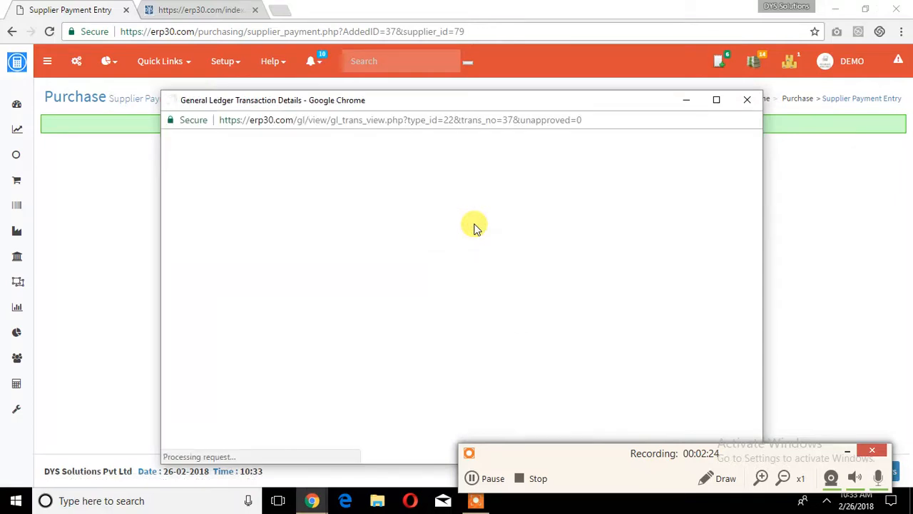
{"action": "left_click_drag", "start_coordinate": [753, 219], "coordinate": [745, 328]}
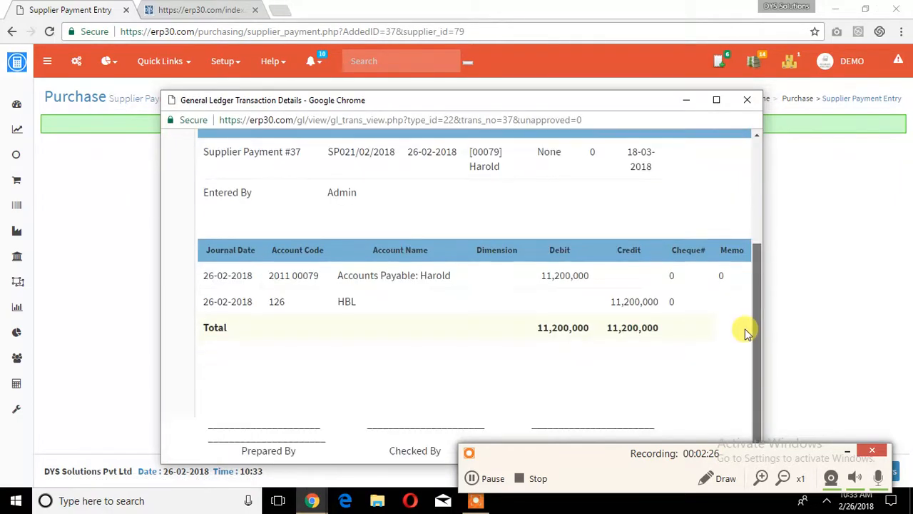
{"action": "left_click", "coordinate": [746, 100]}
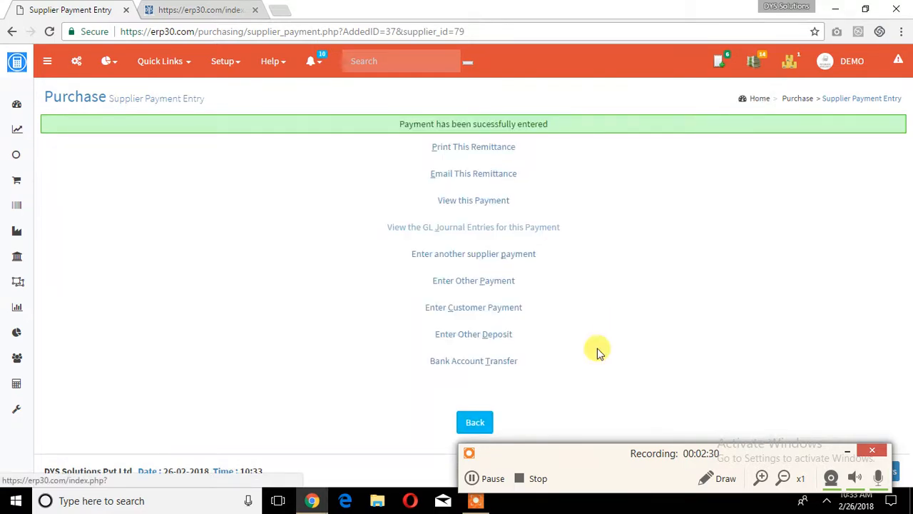
{"action": "left_click", "coordinate": [472, 478]}
{"action": "left_click", "coordinate": [472, 478]}
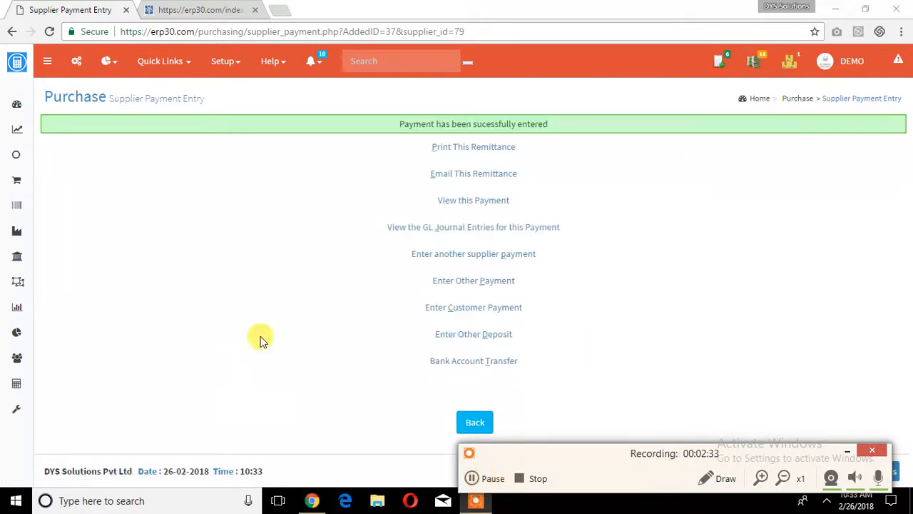
Step: Open a new import purchase invoice and select 26FebImportAssignment as its account
{"action": "left_click", "coordinate": [16, 183]}
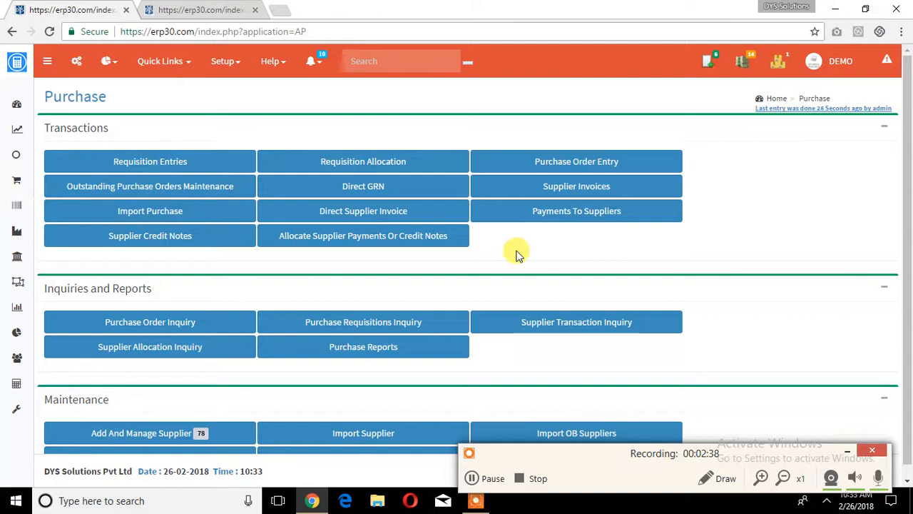
{"action": "scroll", "coordinate": [905, 230], "scroll_direction": "down", "scroll_amount": 1}
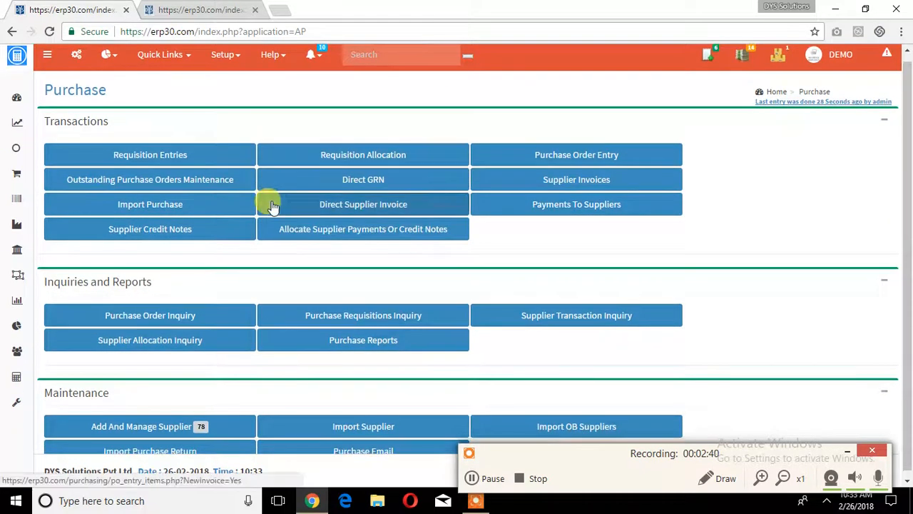
{"action": "left_click", "coordinate": [184, 203]}
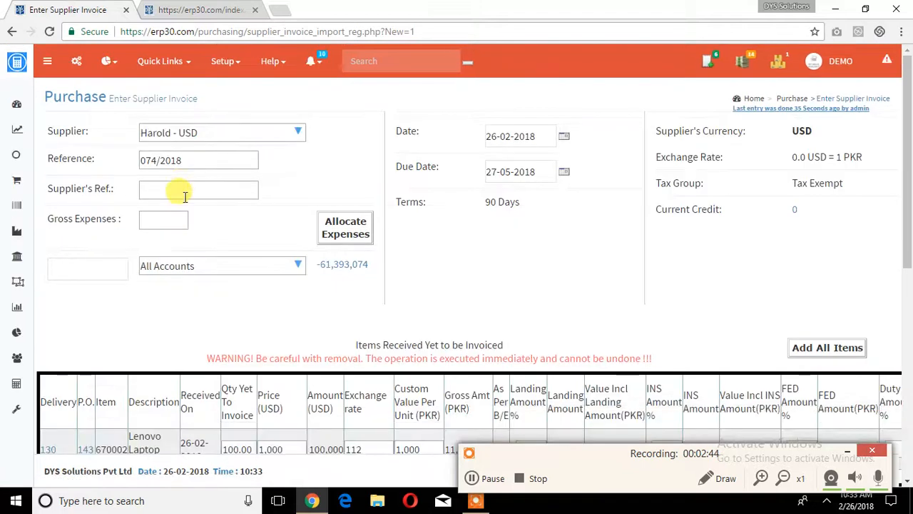
{"action": "mouse_move", "coordinate": [906, 137]}
{"action": "left_mouse_down"}
{"action": "mouse_move", "coordinate": [911, 244]}
{"action": "mouse_move", "coordinate": [910, 146]}
{"action": "left_mouse_up"}
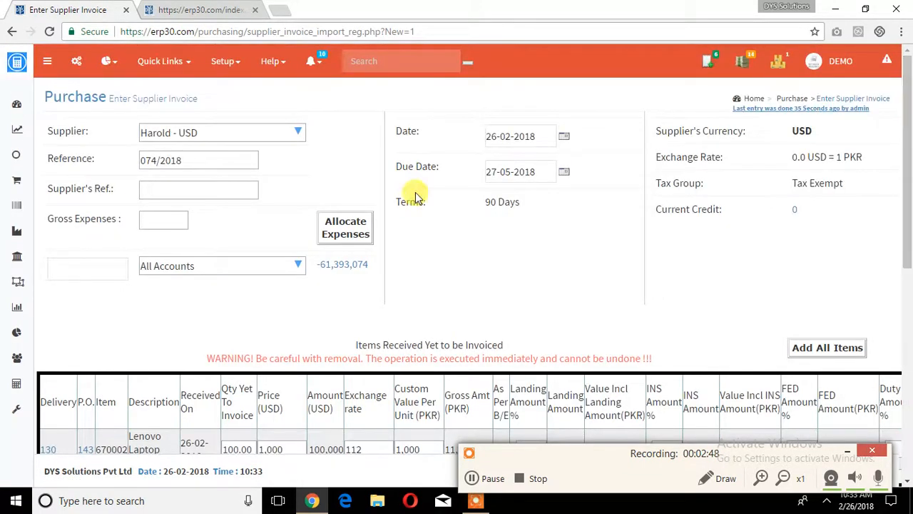
{"action": "left_click", "coordinate": [207, 265]}
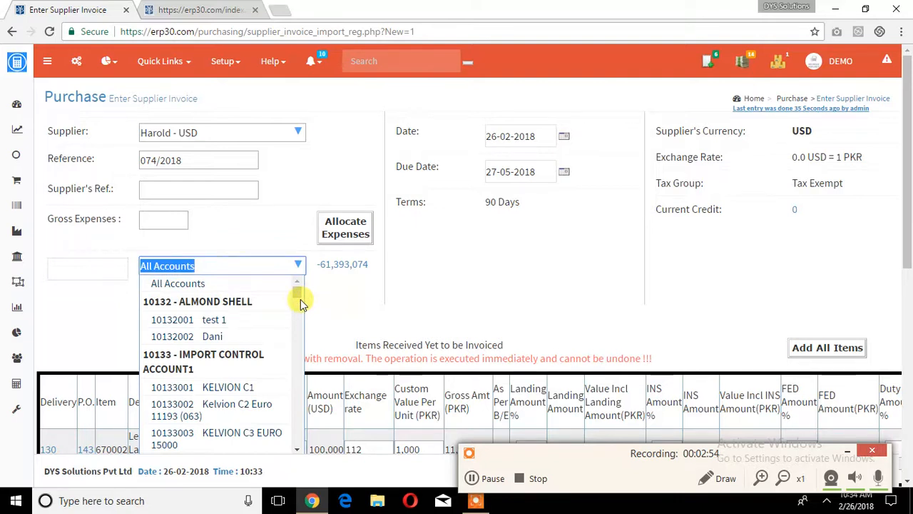
{"action": "type", "text": "26"}
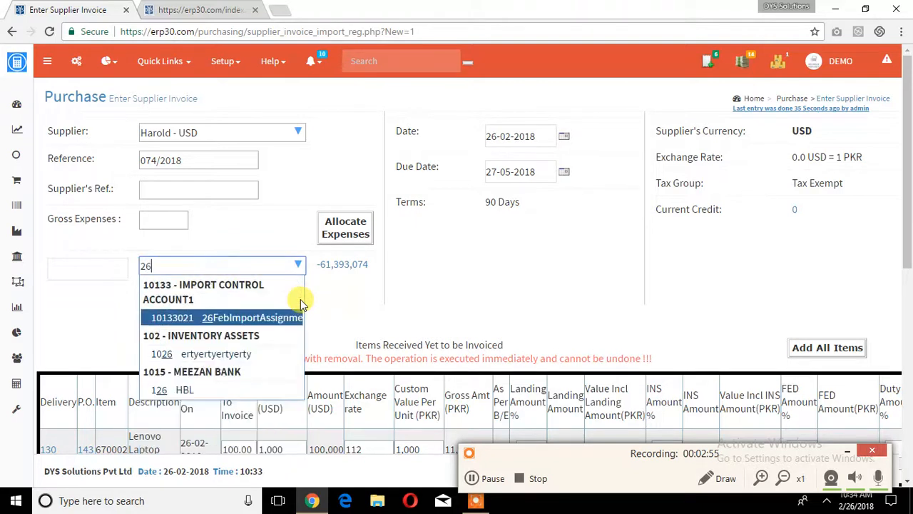
{"action": "left_click", "coordinate": [263, 322]}
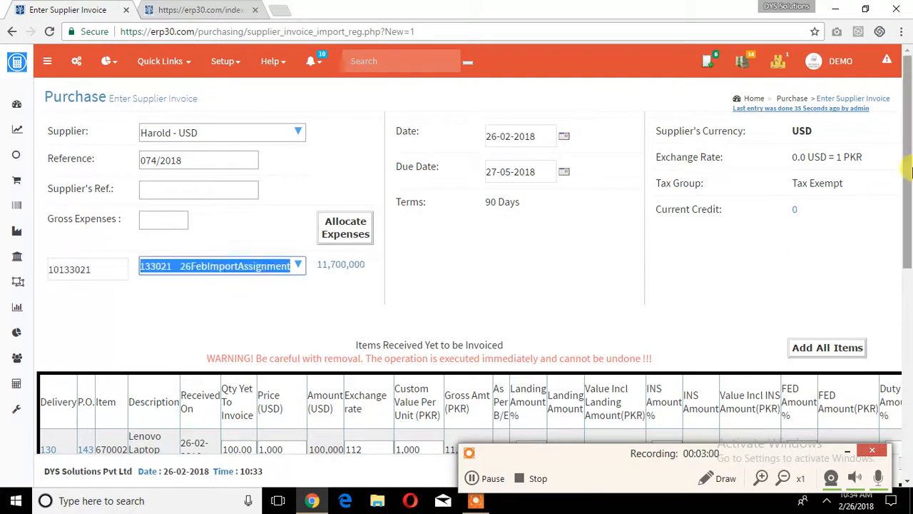
{"action": "left_click_drag", "start_coordinate": [911, 173], "coordinate": [911, 243]}
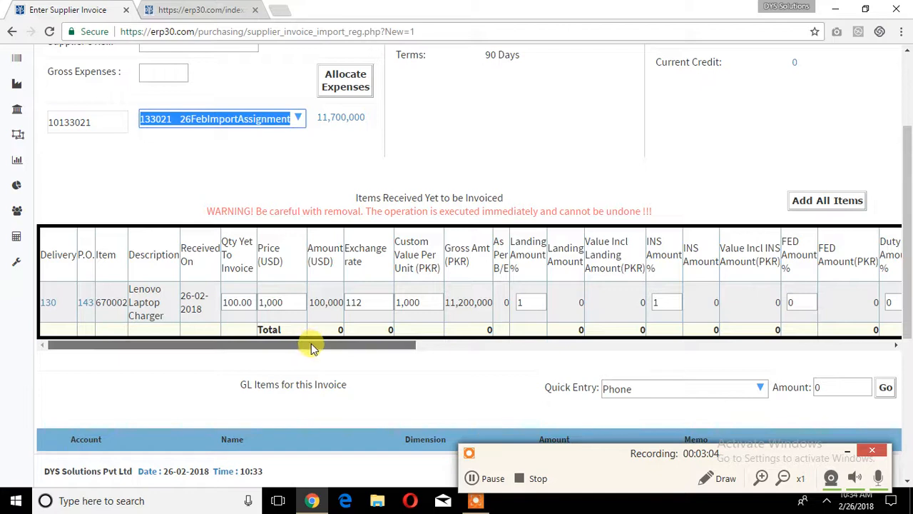
Step: Add the Lenovo Laptop Charger delivery line to the import invoice with its quantity, exchange rate and tax percentages as prefilled
{"action": "left_click_drag", "start_coordinate": [332, 350], "coordinate": [455, 343]}
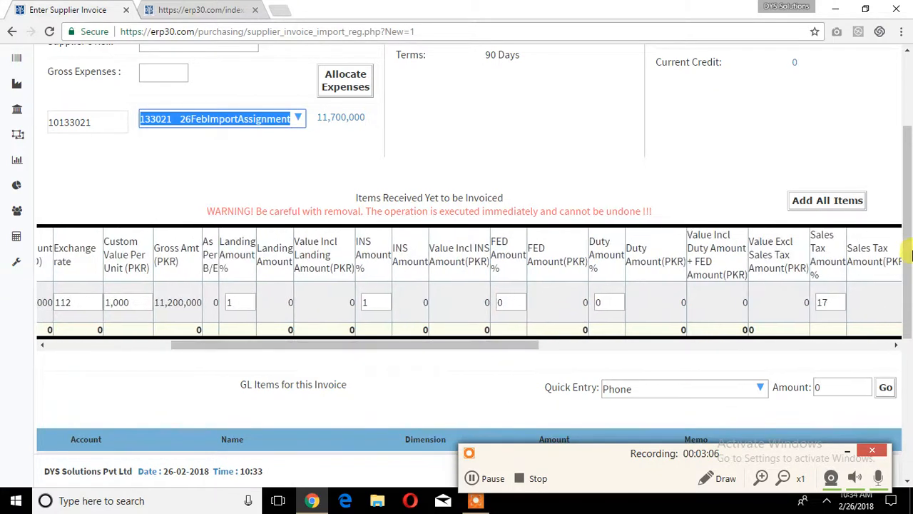
{"action": "left_click", "coordinate": [763, 349]}
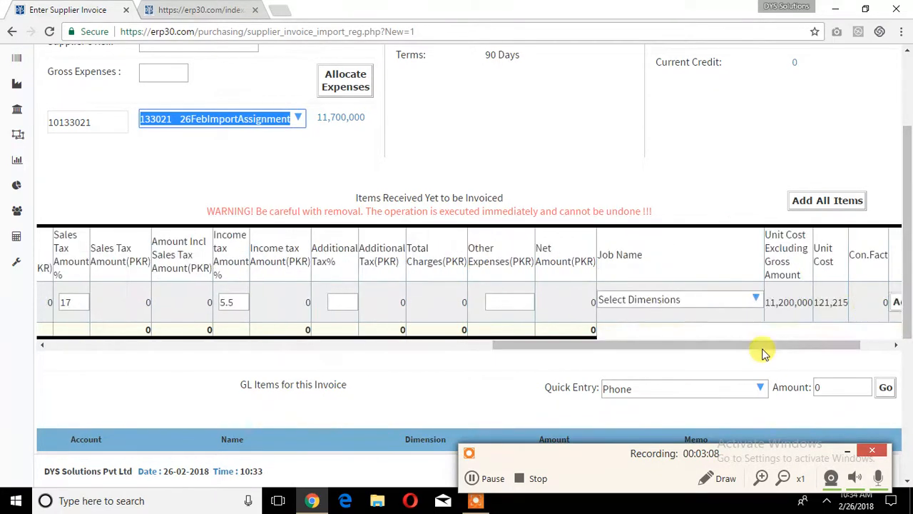
{"action": "left_click_drag", "start_coordinate": [780, 351], "coordinate": [828, 351]}
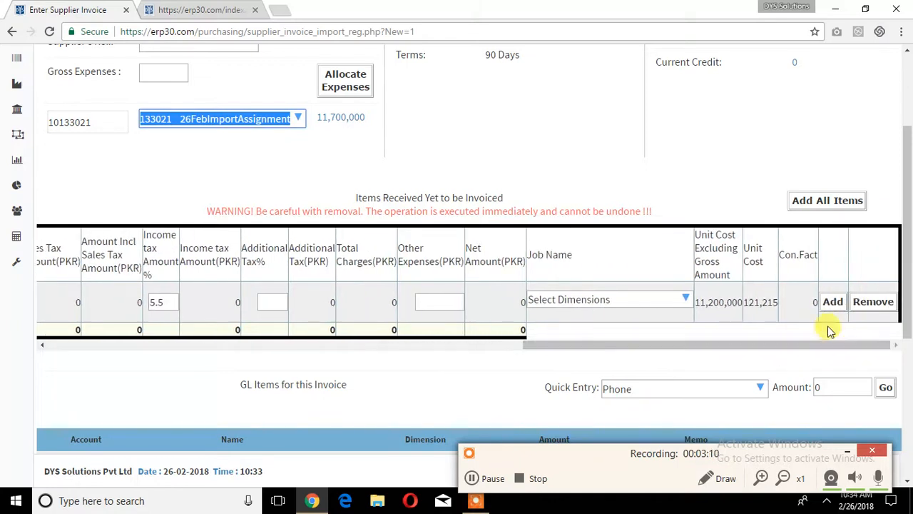
{"action": "left_click", "coordinate": [833, 301]}
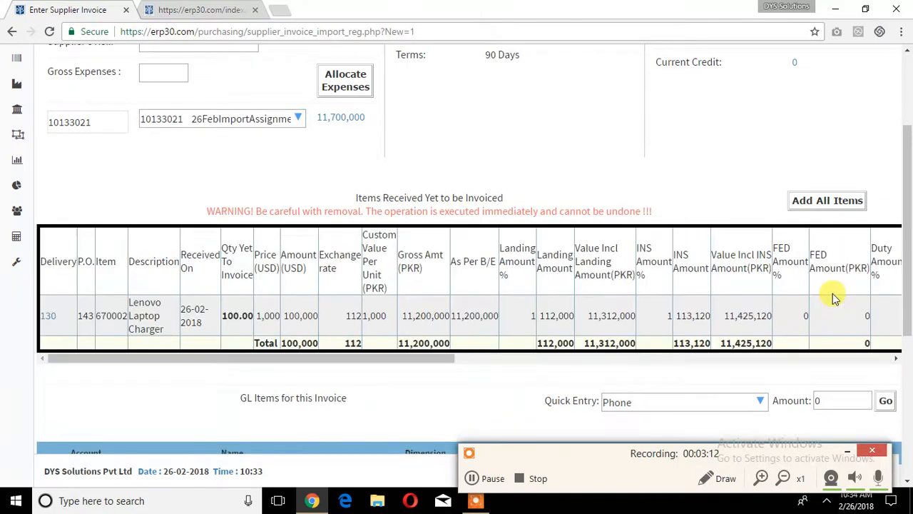
Step: Open the Setup module in a new browser tab, keeping the import invoice open
{"action": "mouse_move", "coordinate": [909, 243]}
{"action": "left_mouse_down"}
{"action": "mouse_move", "coordinate": [910, 175]}
{"action": "mouse_move", "coordinate": [908, 233]}
{"action": "left_mouse_up"}
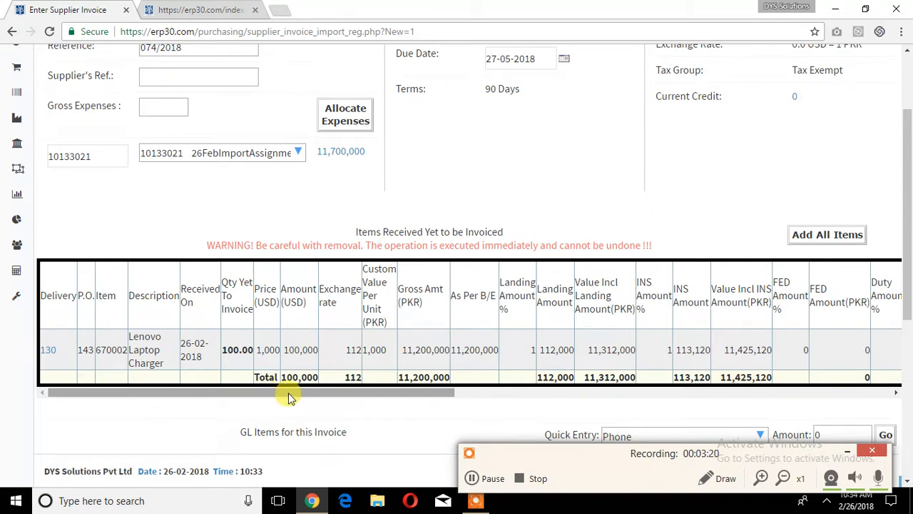
{"action": "left_click_drag", "start_coordinate": [910, 221], "coordinate": [910, 200]}
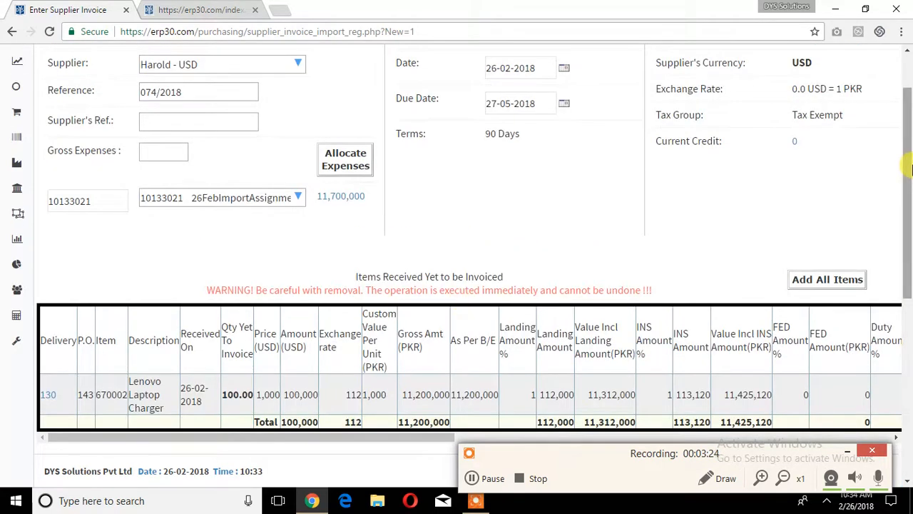
{"action": "left_click_drag", "start_coordinate": [910, 168], "coordinate": [910, 157]}
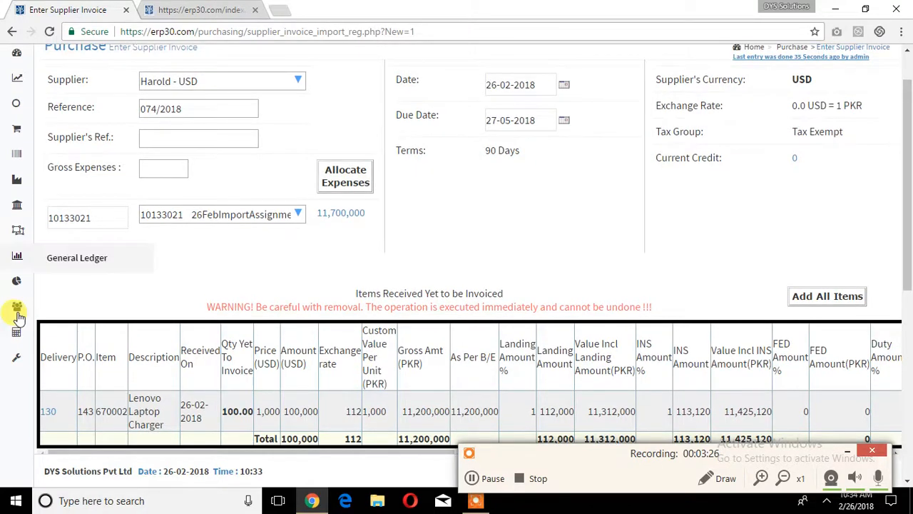
{"action": "right_click", "coordinate": [14, 353]}
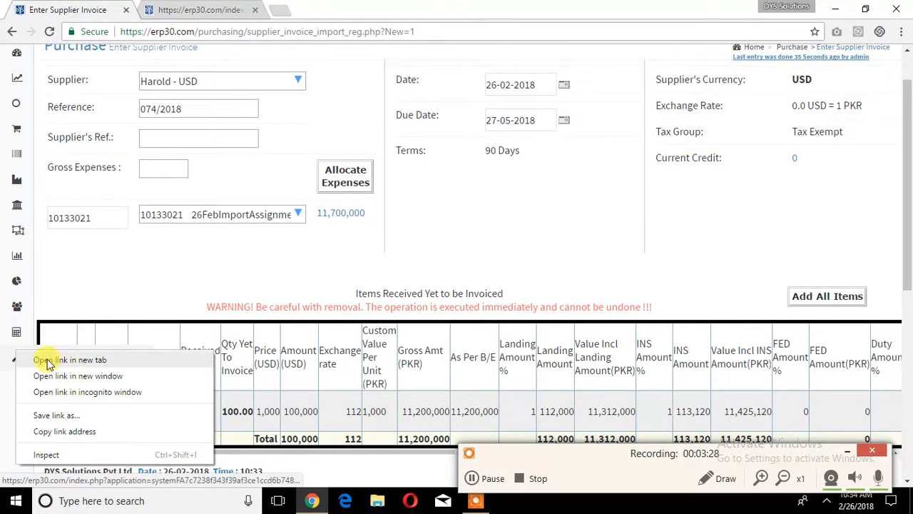
{"action": "left_click", "coordinate": [49, 360]}
{"action": "left_click", "coordinate": [175, 10]}
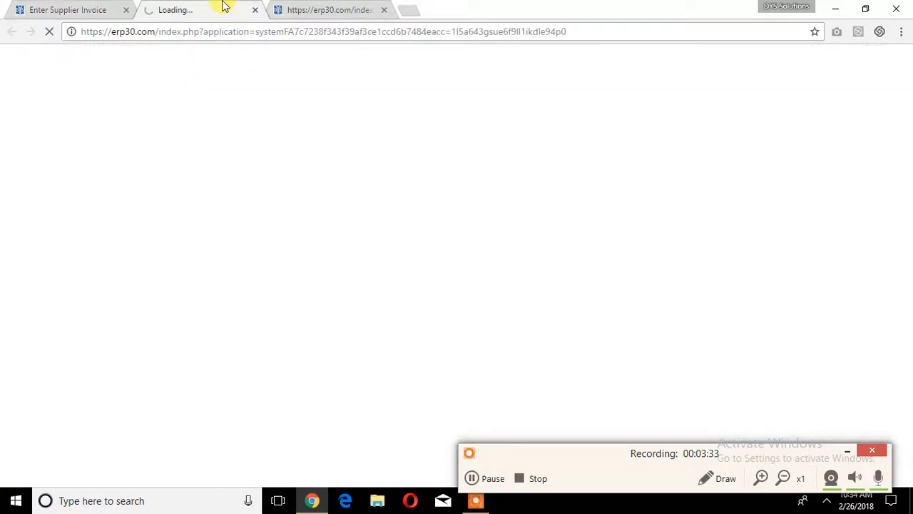
{"action": "left_click", "coordinate": [479, 483]}
{"action": "left_click", "coordinate": [502, 484]}
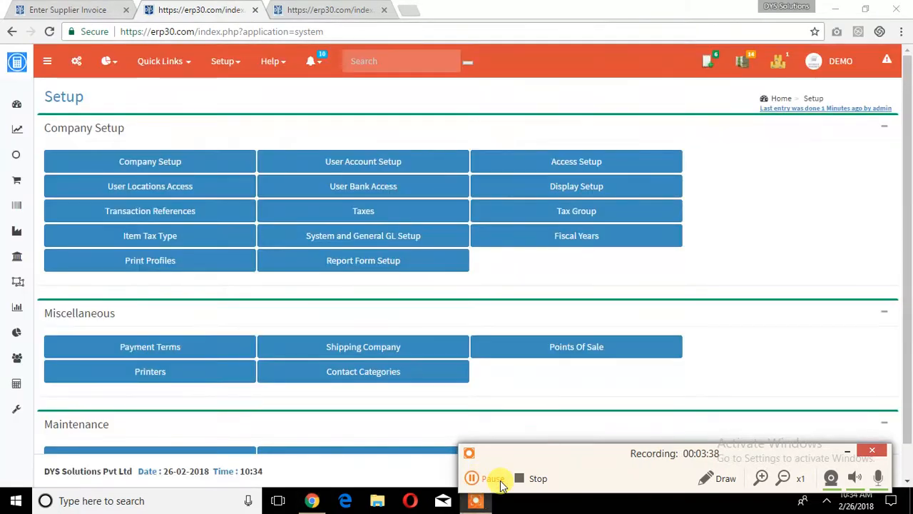
Step: Open the import GL page of System and General GL Setup and review each charge type's default value, account and GL/unit cost exclusions
{"action": "left_click", "coordinate": [379, 235]}
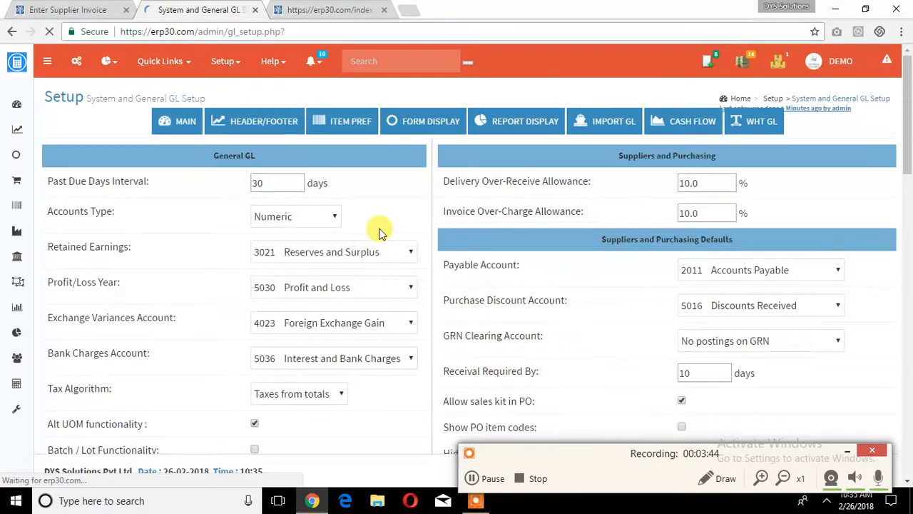
{"action": "left_click", "coordinate": [598, 122]}
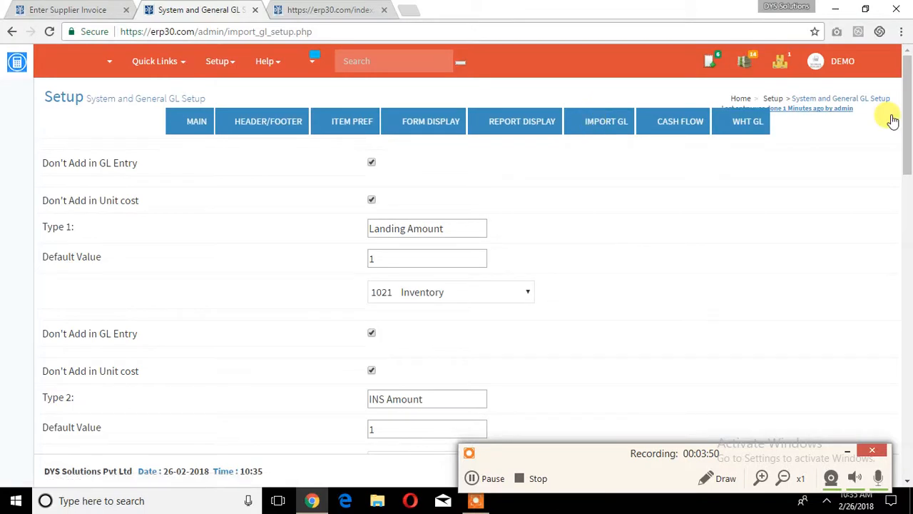
{"action": "left_click_drag", "start_coordinate": [909, 124], "coordinate": [909, 129]}
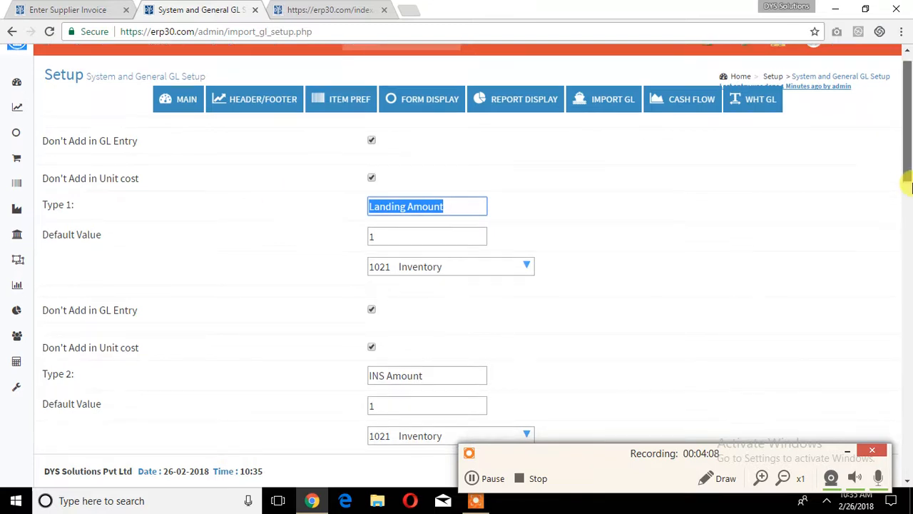
{"action": "scroll", "coordinate": [907, 164], "scroll_direction": "down", "scroll_amount": 2}
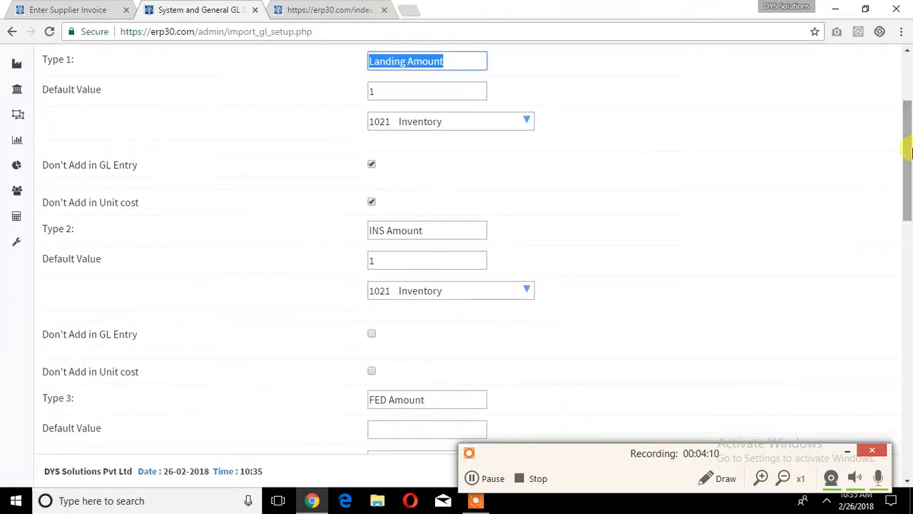
{"action": "scroll", "coordinate": [908, 161], "scroll_direction": "down", "scroll_amount": 1}
{"action": "scroll", "coordinate": [912, 175], "scroll_direction": "down", "scroll_amount": 1}
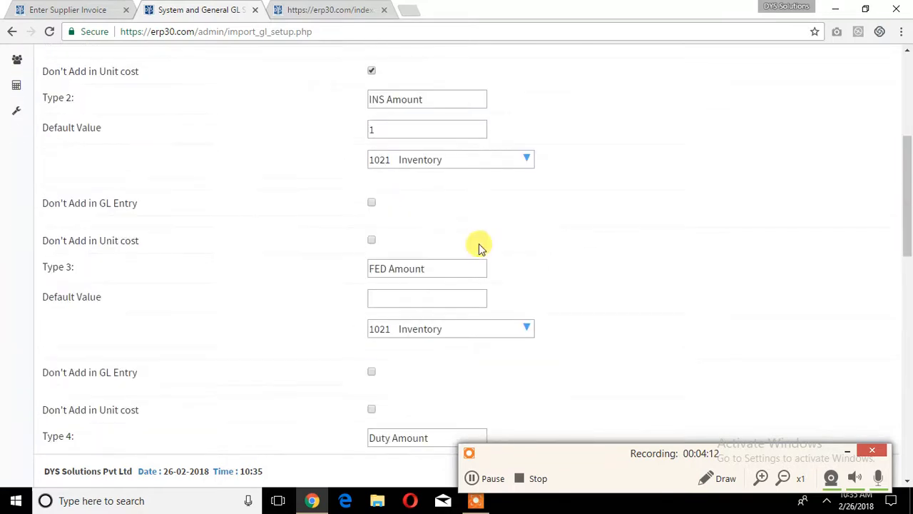
{"action": "scroll", "coordinate": [908, 214], "scroll_direction": "down", "scroll_amount": 6}
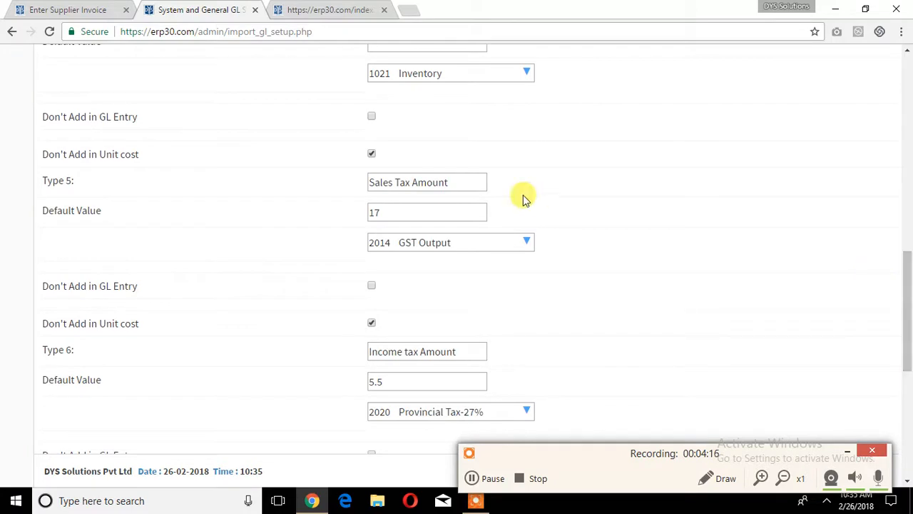
Step: Return to the 26FebImportAssignment supplier invoice and enter it for processing
{"action": "left_click", "coordinate": [482, 479]}
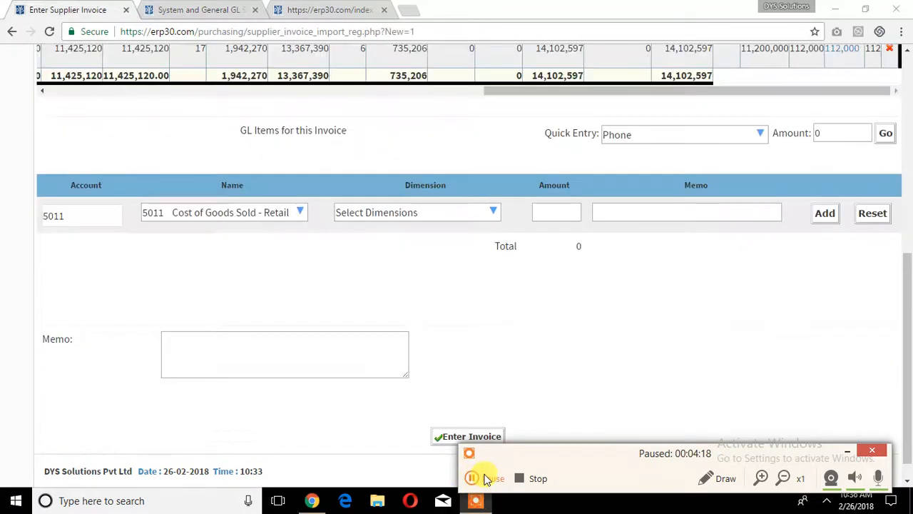
{"action": "left_click", "coordinate": [482, 479]}
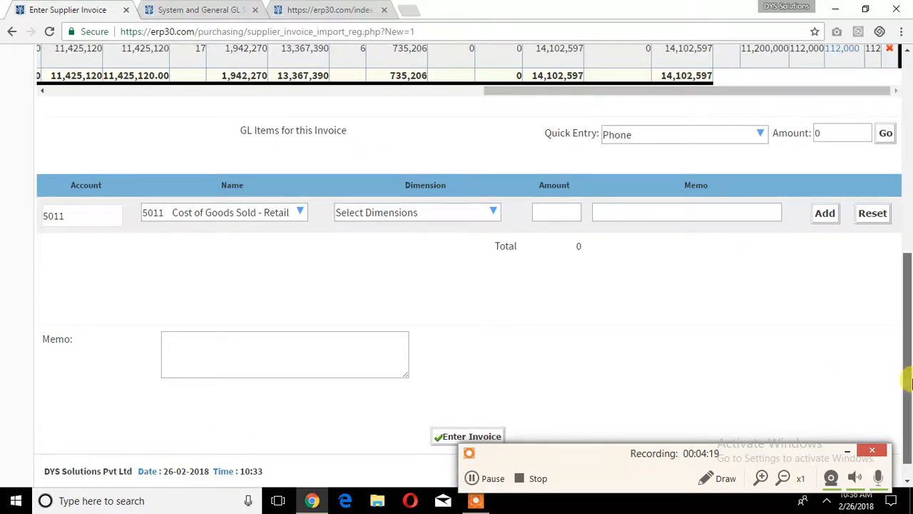
{"action": "scroll", "coordinate": [908, 384], "scroll_direction": "down", "scroll_amount": 1}
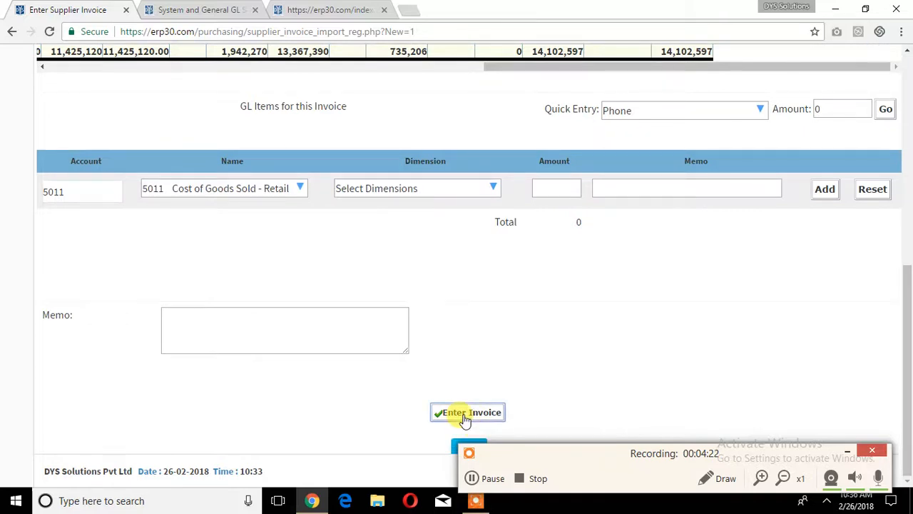
{"action": "left_click", "coordinate": [465, 417]}
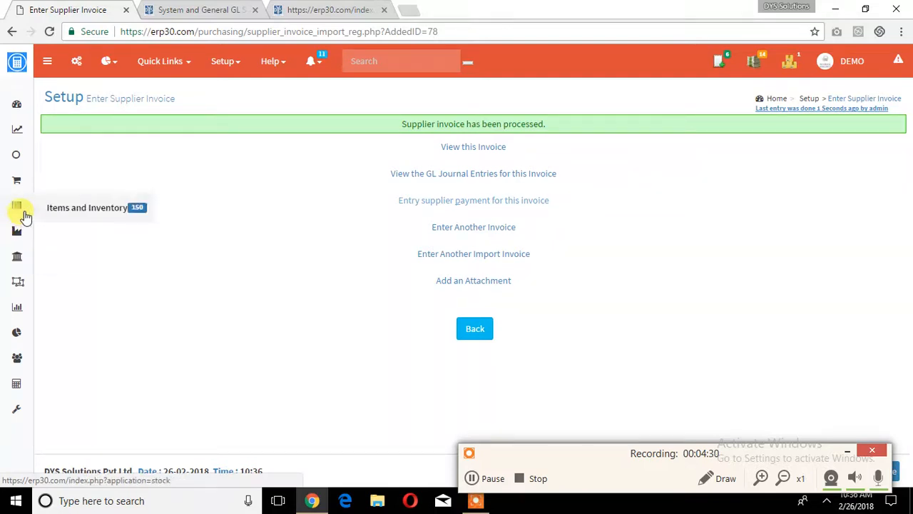
Step: Open the Purchase module from the processed supplier invoice page
{"action": "left_click", "coordinate": [19, 175]}
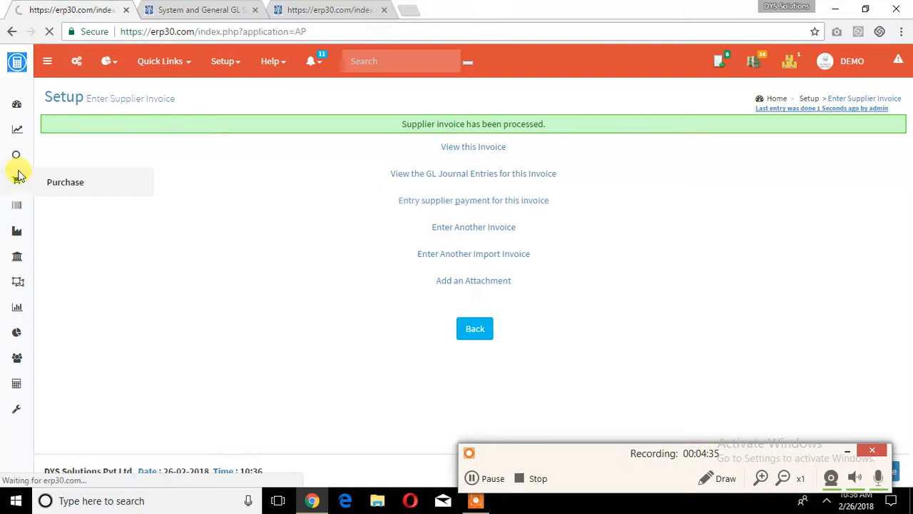